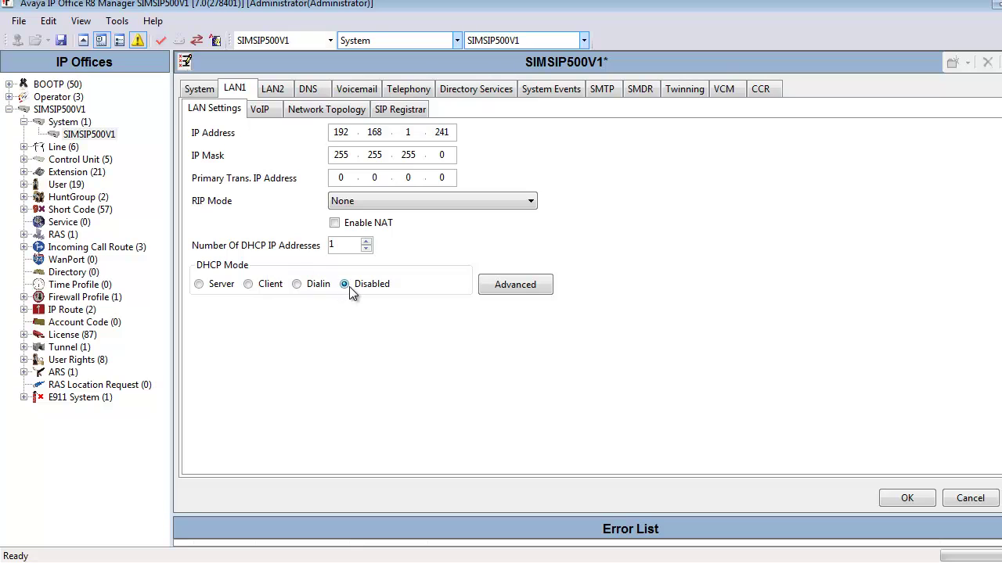
Step: Switch LAN1 DHCP mode to Dialin, check the pool (192.168.1.245, size 5) and accept
left_click(298, 285)
double_click(338, 245)
left_click(345, 245)
left_click(516, 285)
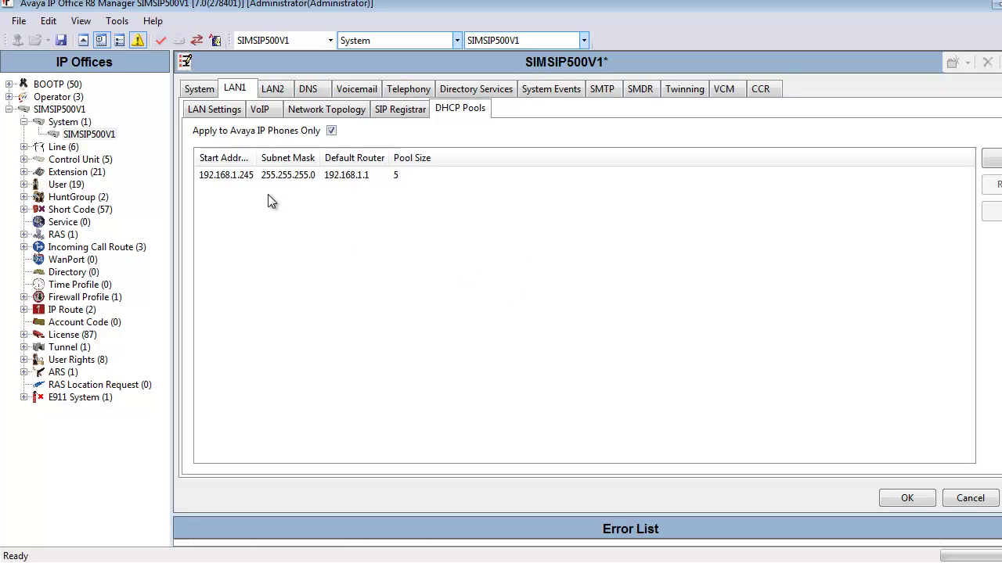
left_click_drag(259, 158, 288, 158)
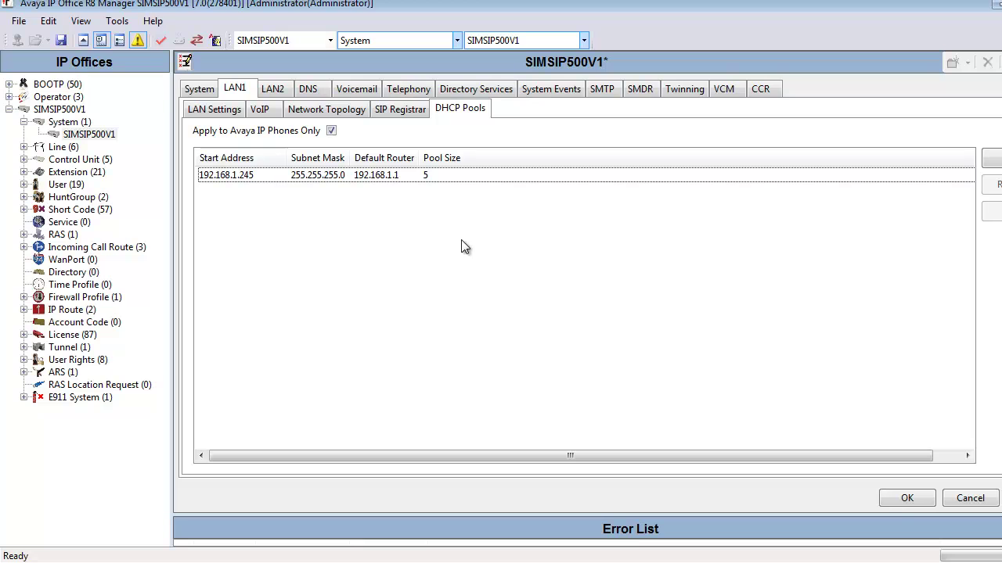
left_click(903, 504)
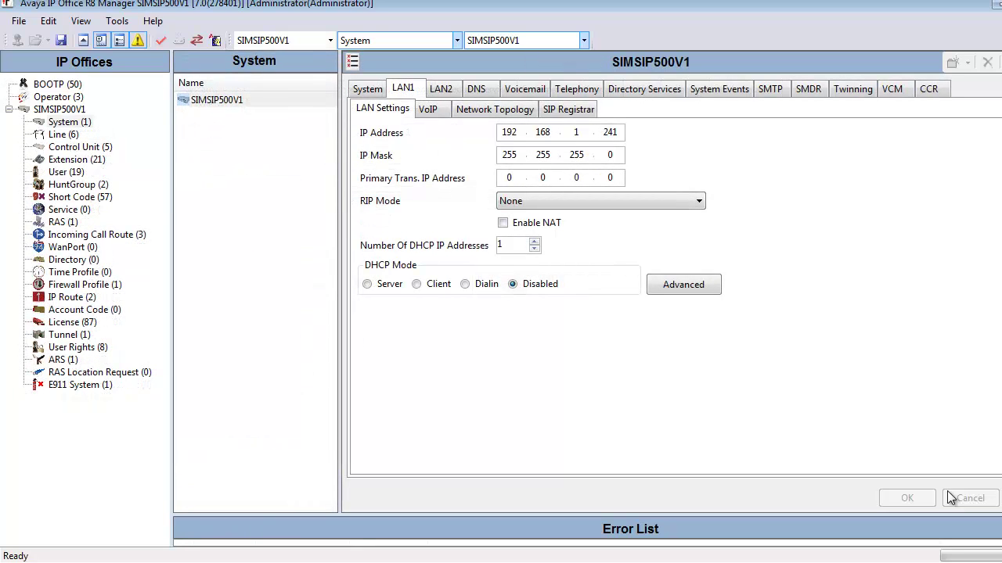
Step: Replace the RemoteManager user's password with a new one, confirm it, and save
left_click(66, 171)
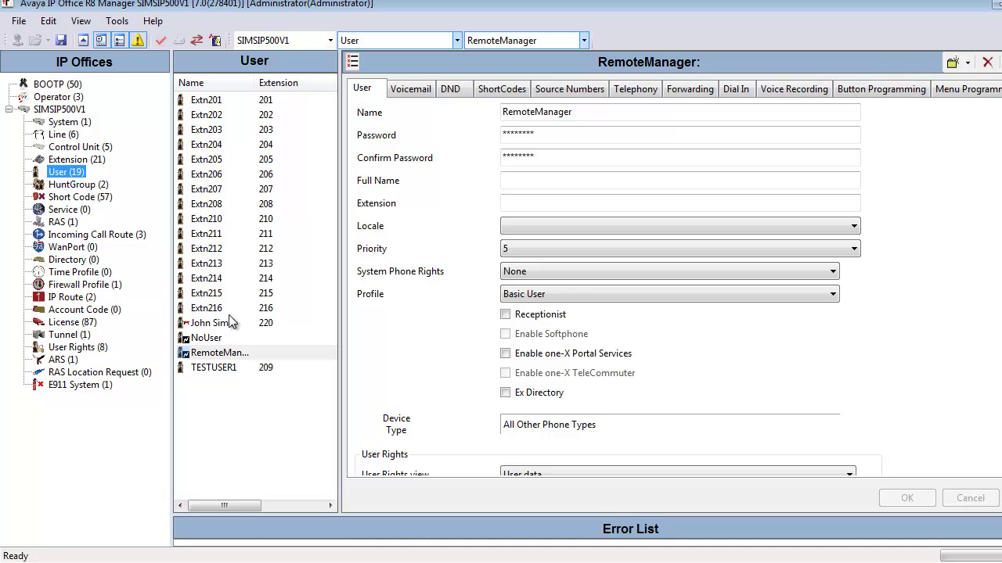
left_click(235, 353)
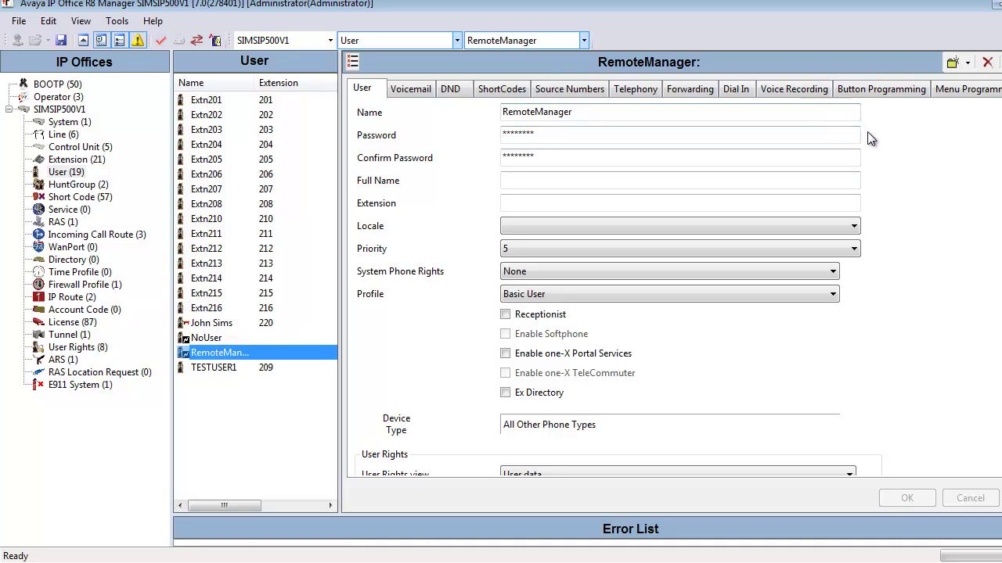
mouse_move(869, 137)
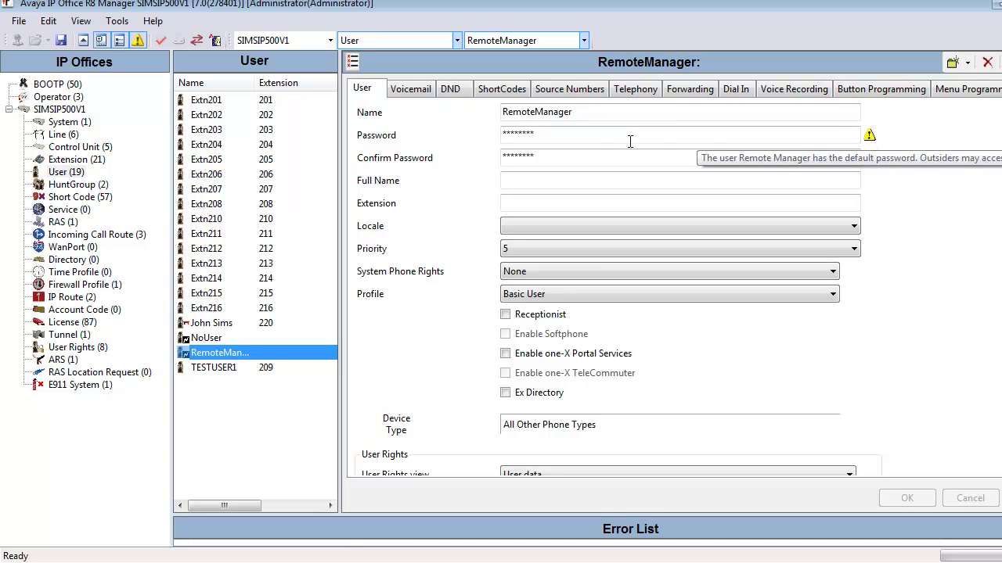
left_click(576, 134)
type("*********")
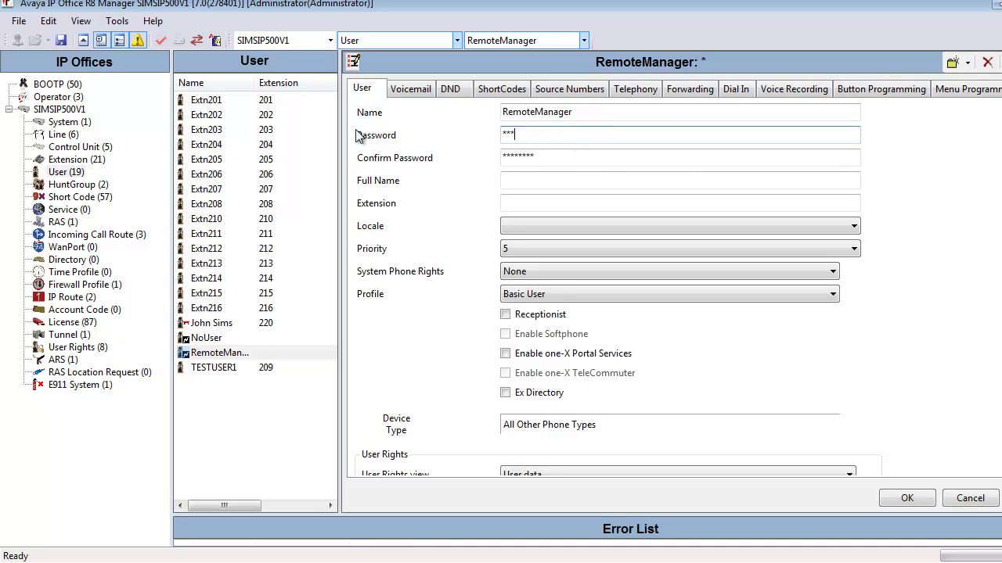
key("Tab")
type("********")
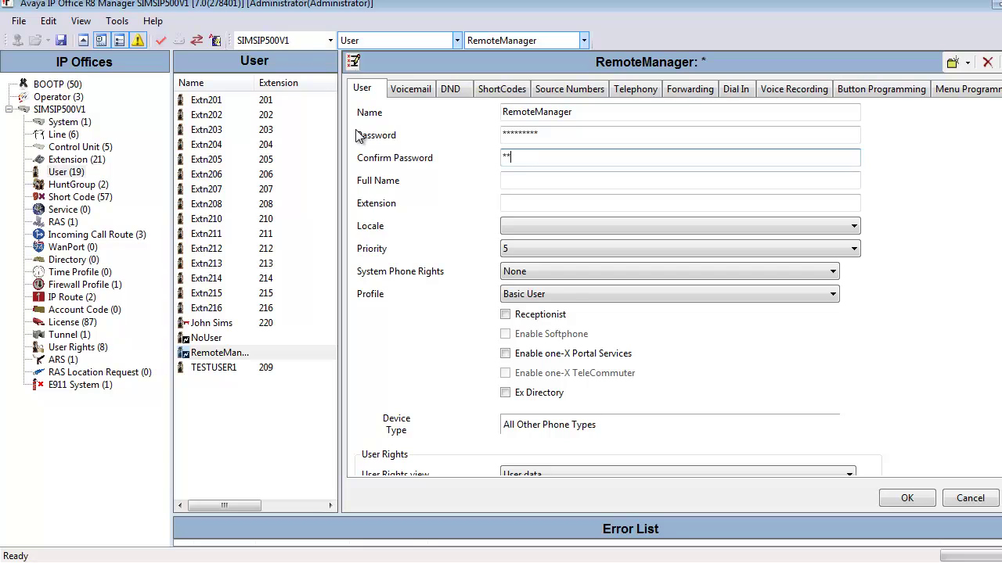
type("*")
left_click(891, 501)
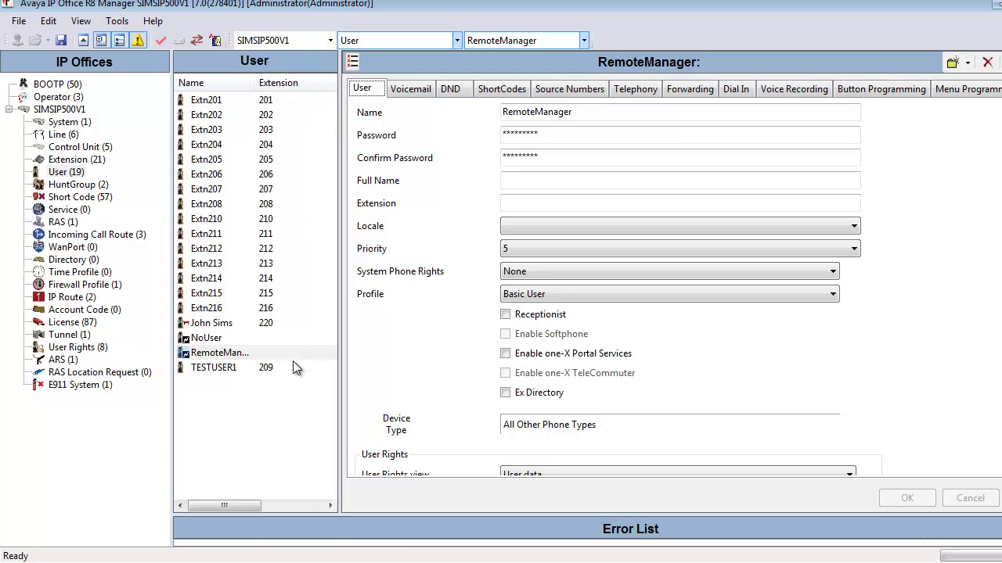
Step: Enter extension 250 for the DialIn RAS service and confirm it
left_click(58, 224)
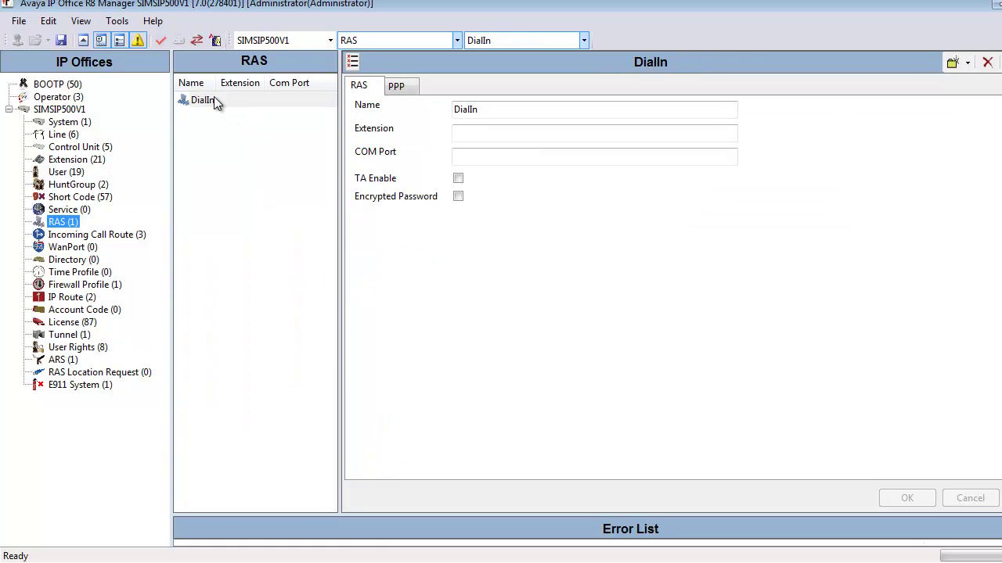
left_click(460, 133)
type("250")
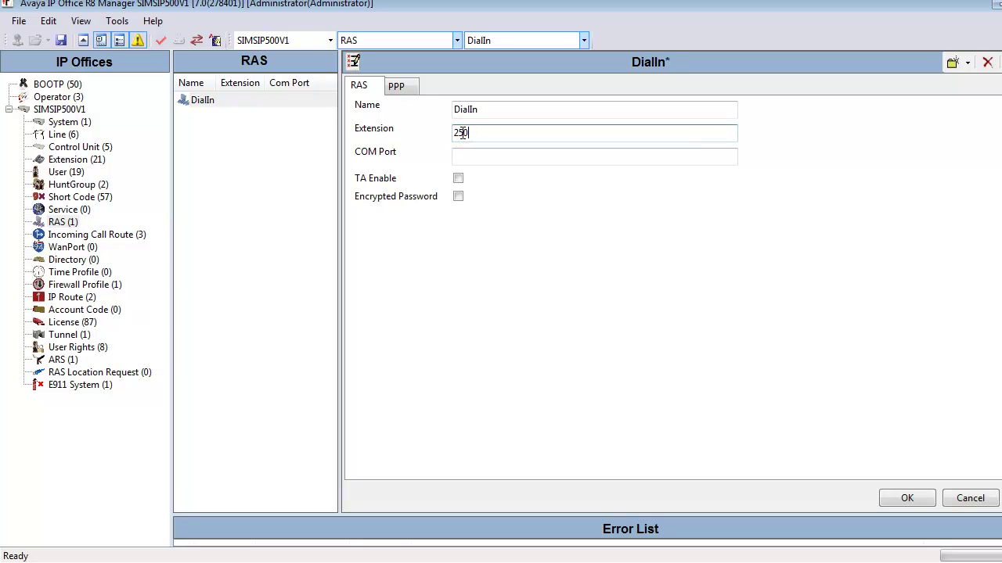
left_click(901, 497)
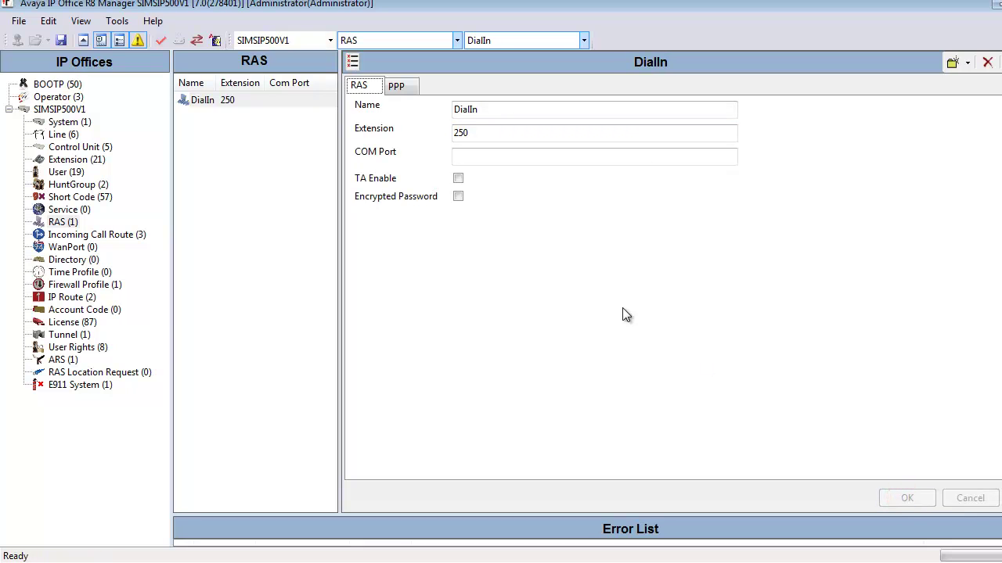
double_click(479, 133)
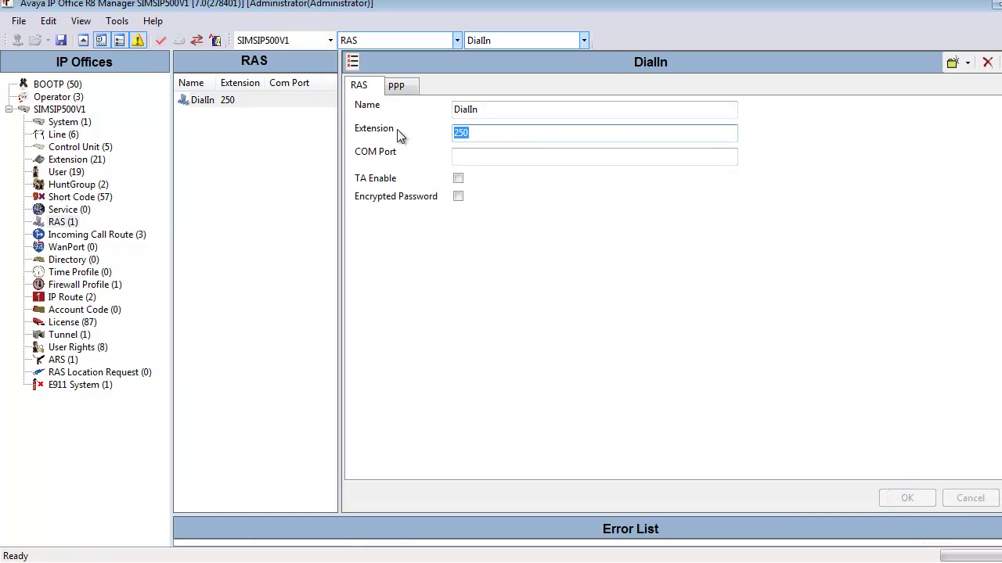
left_click(71, 161)
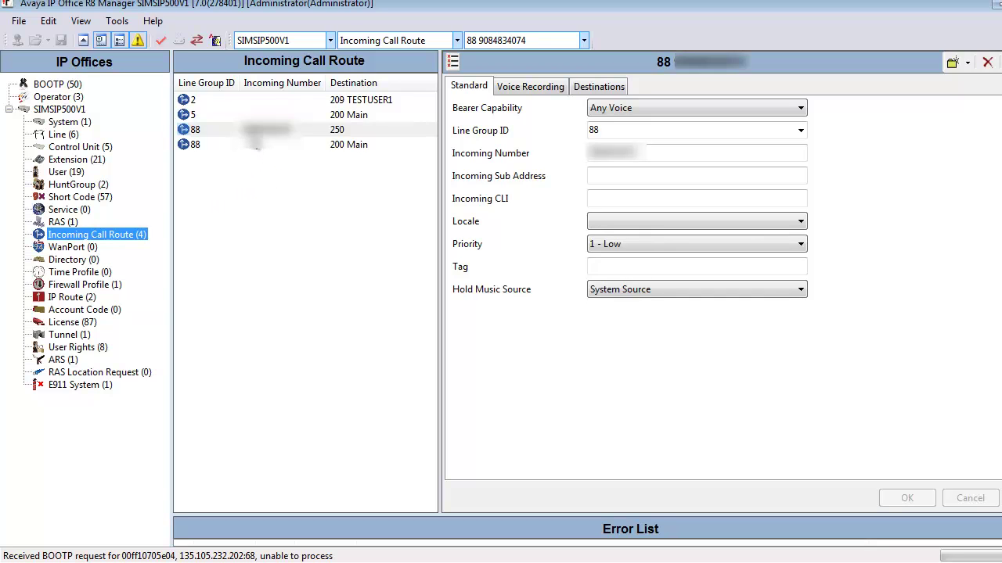
Step: Check that the Line Group 88 incoming route delivers to 250, then return to DialIn RAS
left_click(252, 132)
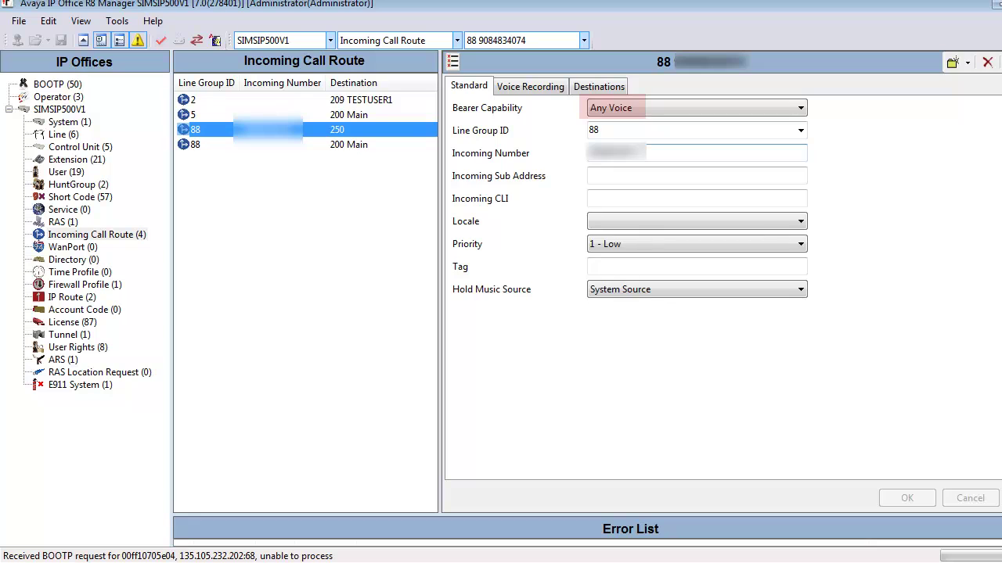
left_click(609, 86)
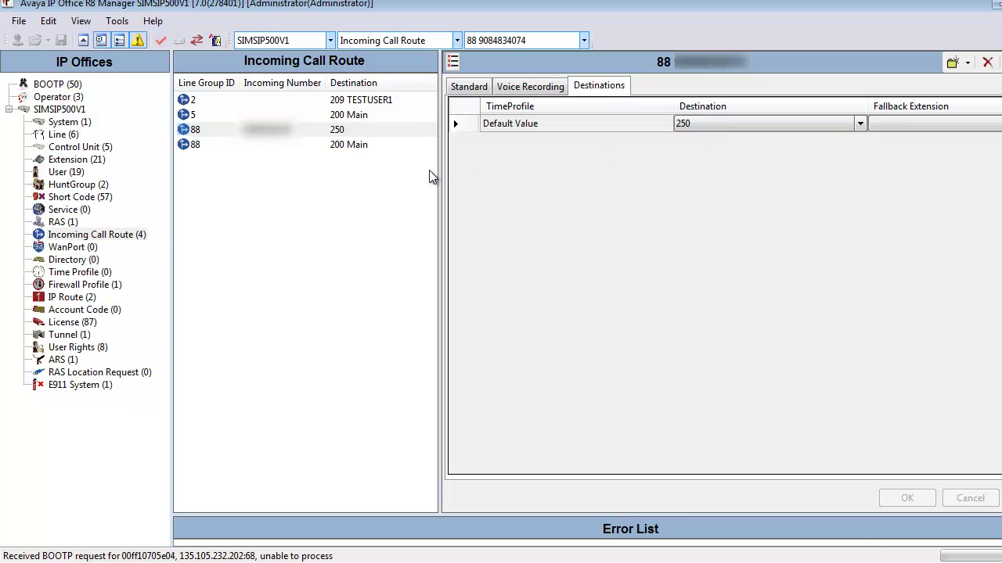
left_click(63, 222)
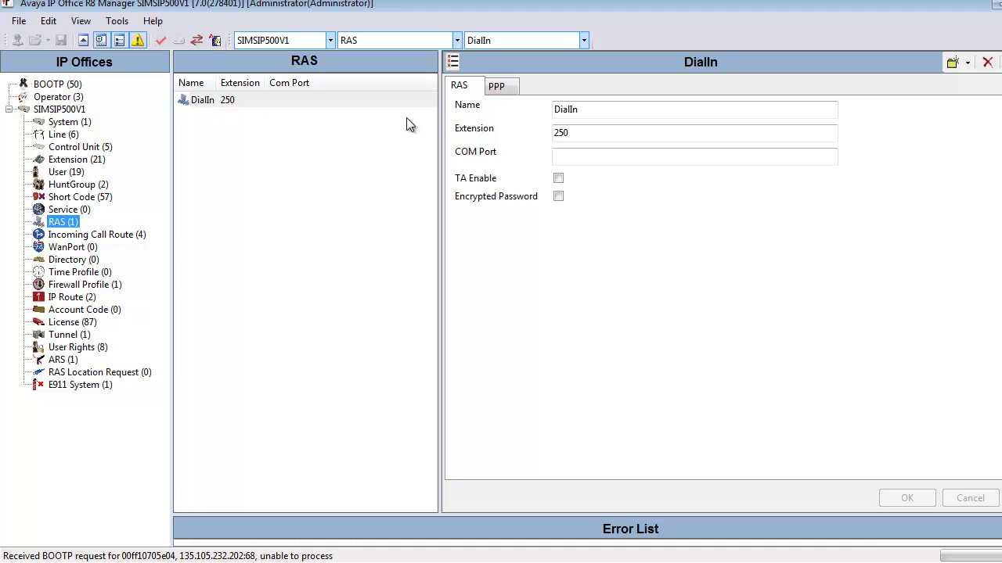
Step: Send the configuration to SIMSIP500V1 in Merge mode, logging in with the service user password
left_click(583, 132)
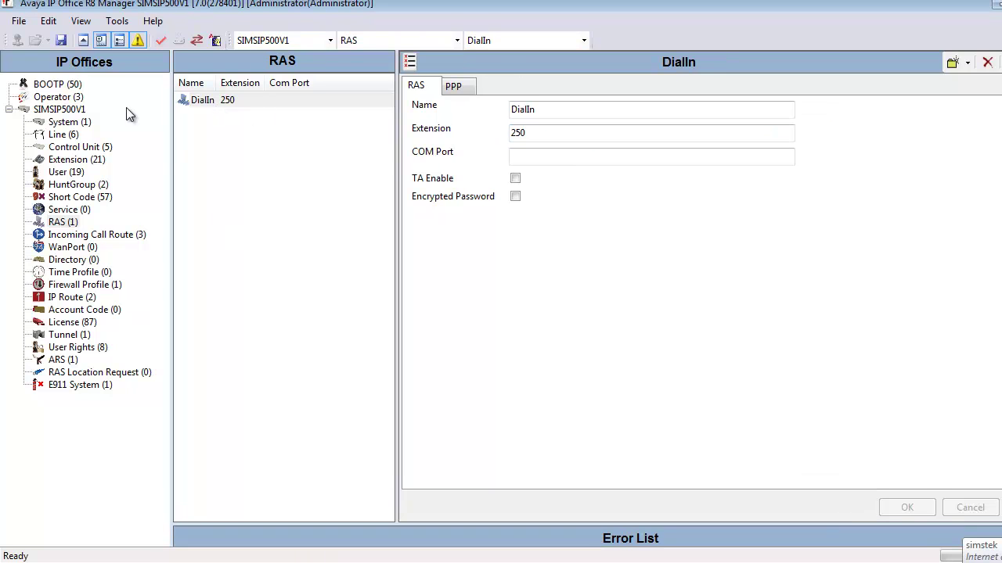
left_click(63, 41)
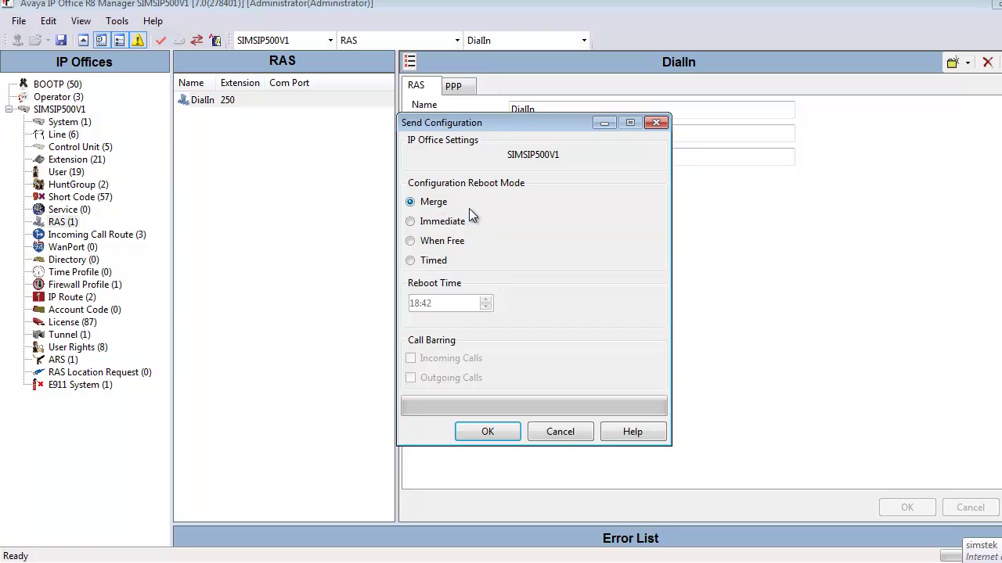
left_click(487, 431)
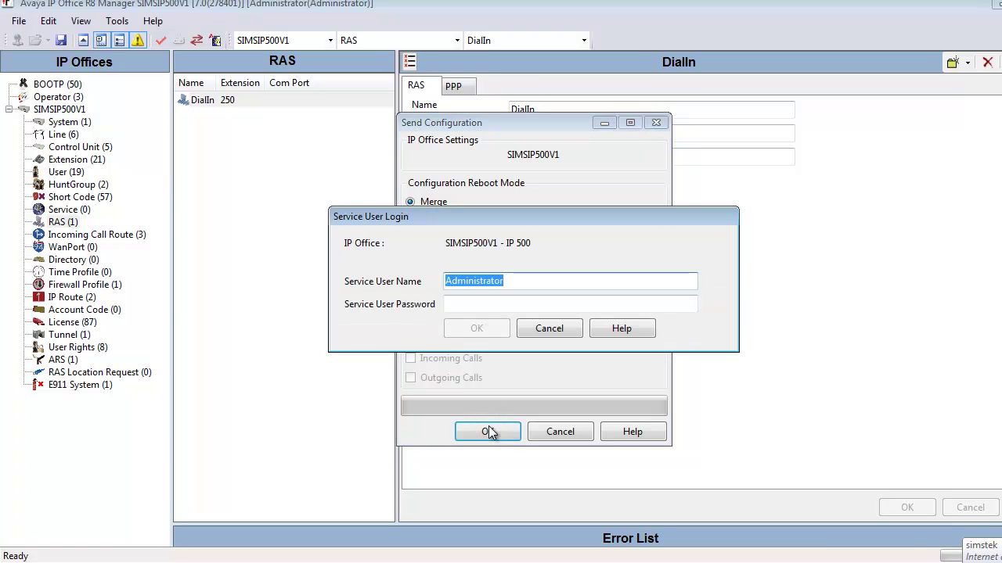
key("Tab")
key("ctrl+v")
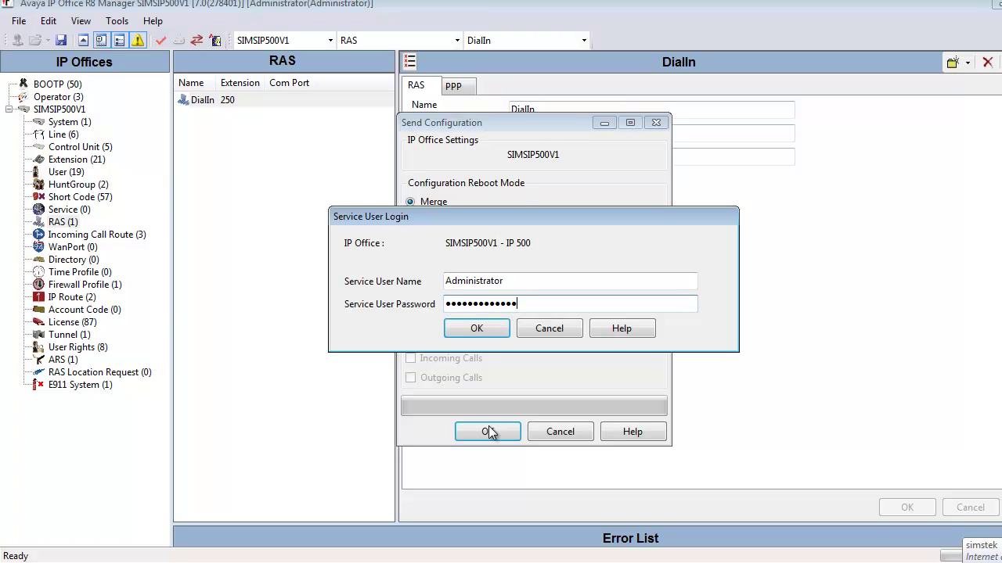
left_click(477, 329)
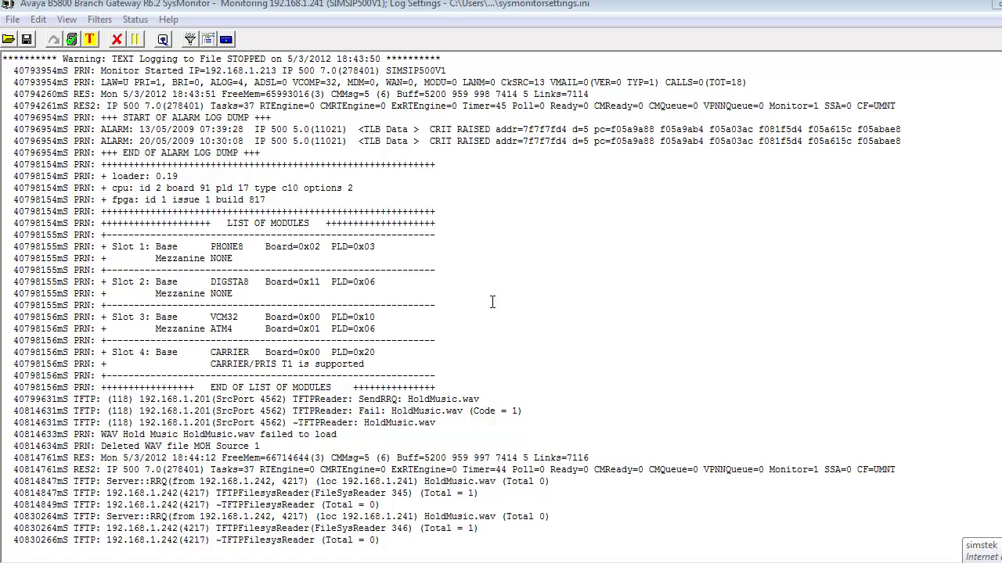
Step: Enable SysMonitor PPP packet tracing for Security Tx and Security Rx
left_click(90, 20)
left_click(105, 36)
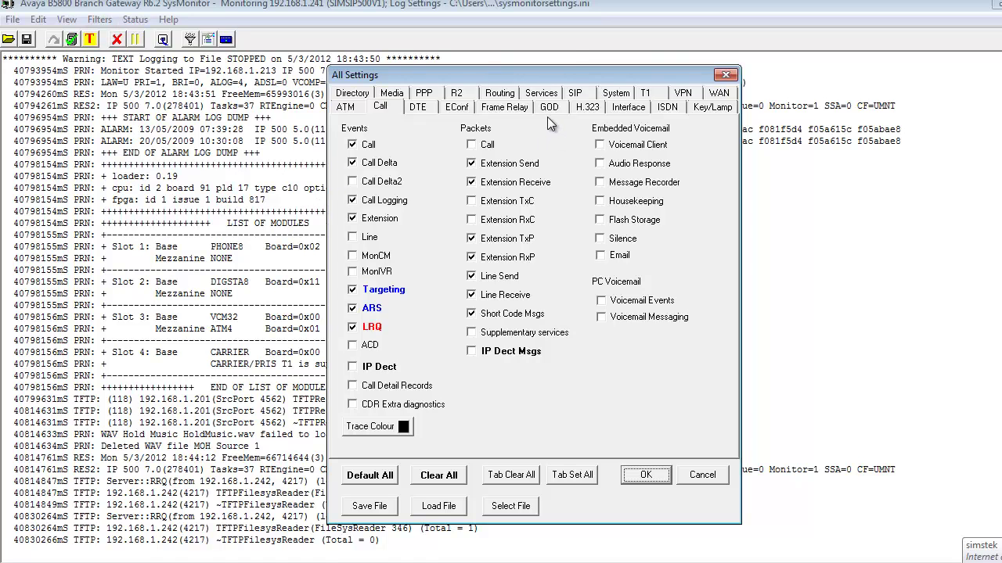
left_click(424, 93)
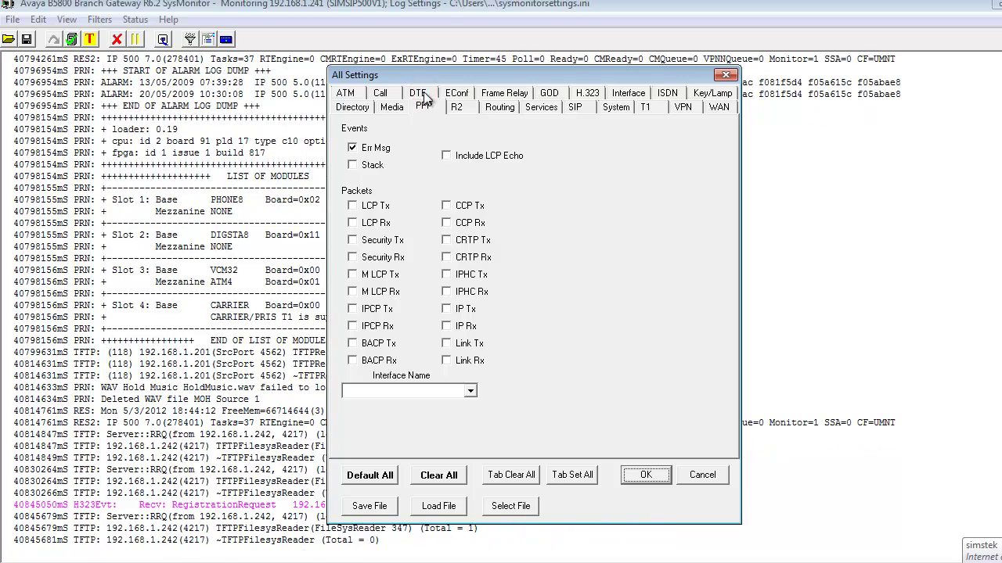
left_click(354, 241)
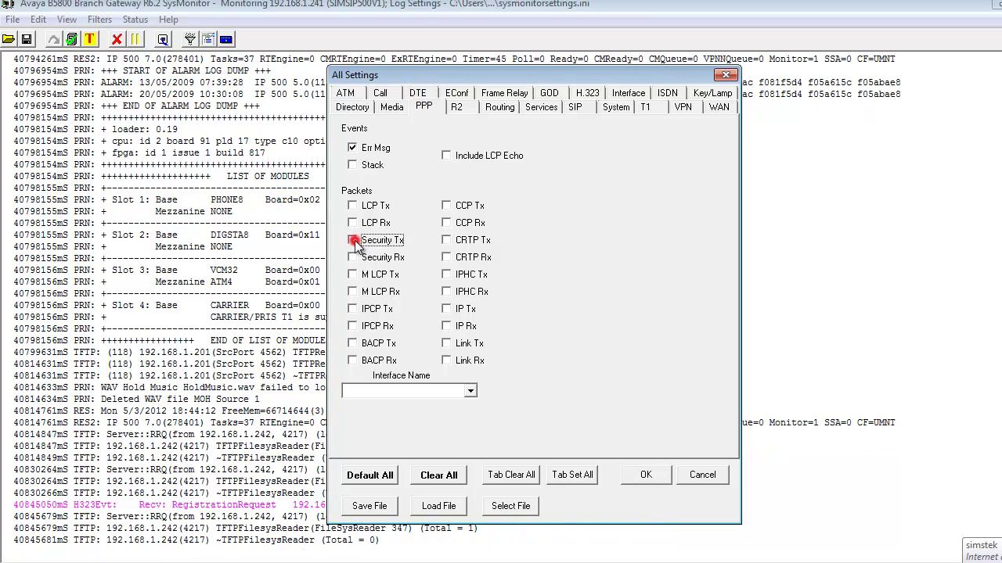
left_click(355, 259)
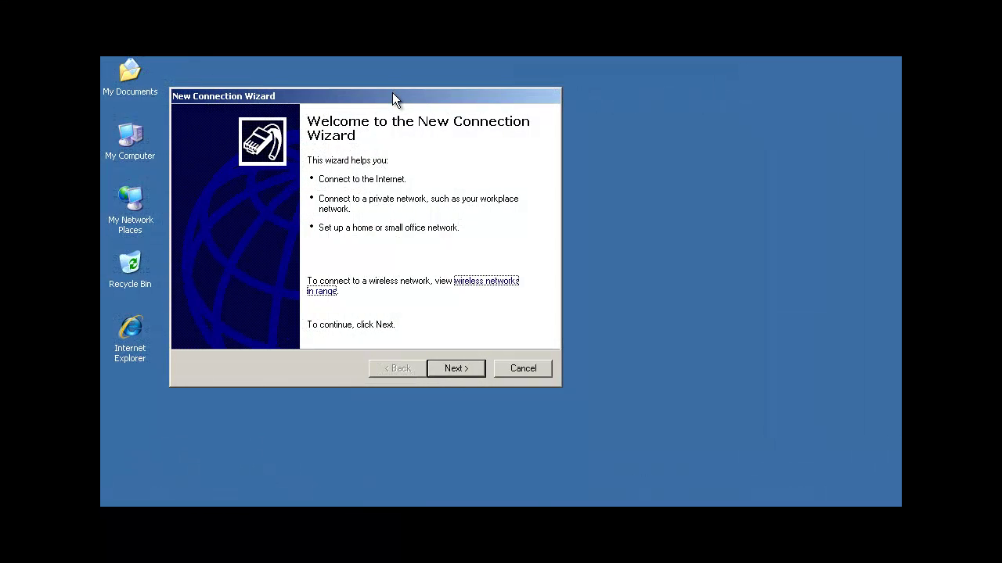
Step: Start a manual dial-up modem Internet connection and name it 'IP Office System'
left_click(454, 368)
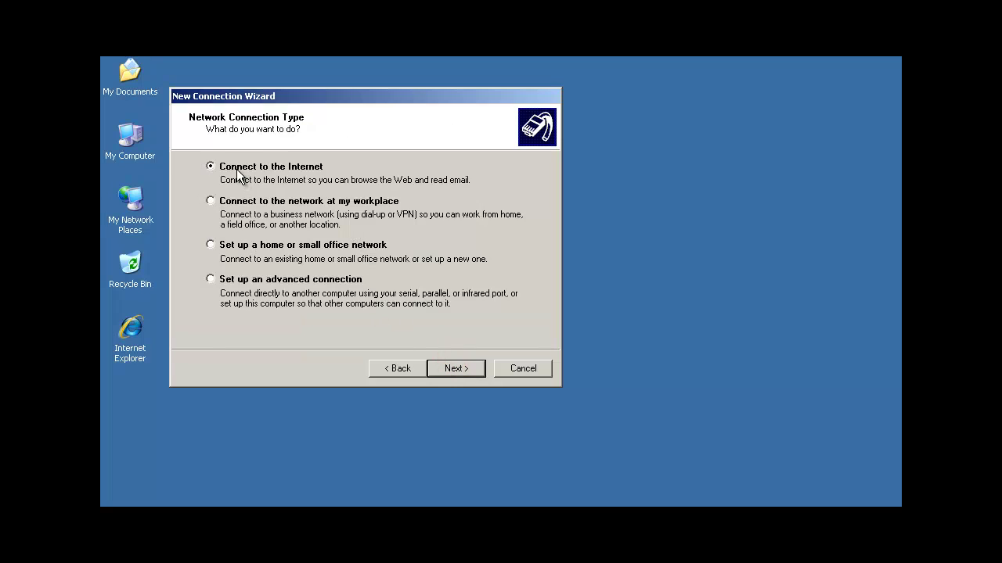
left_click(457, 369)
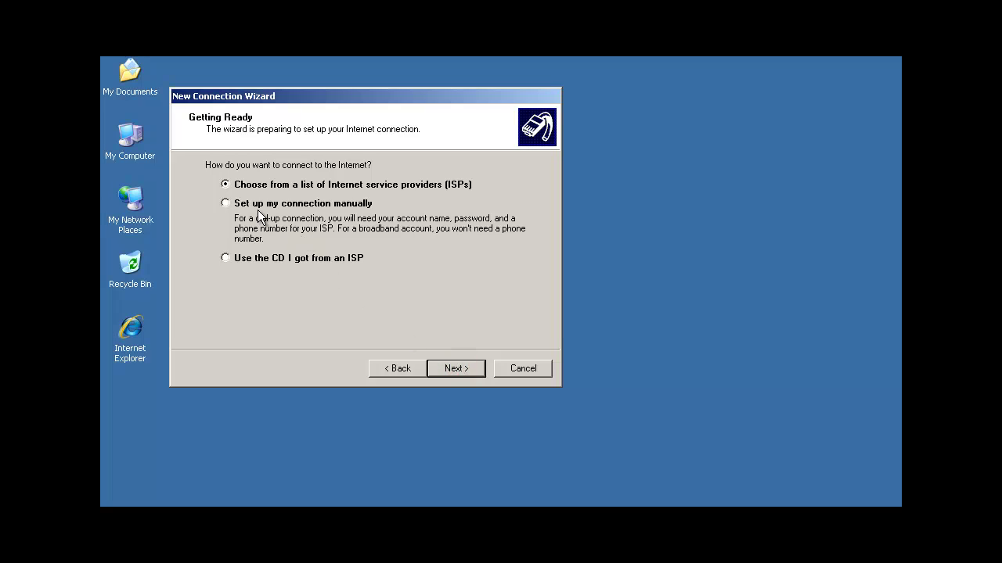
left_click(243, 204)
left_click(452, 368)
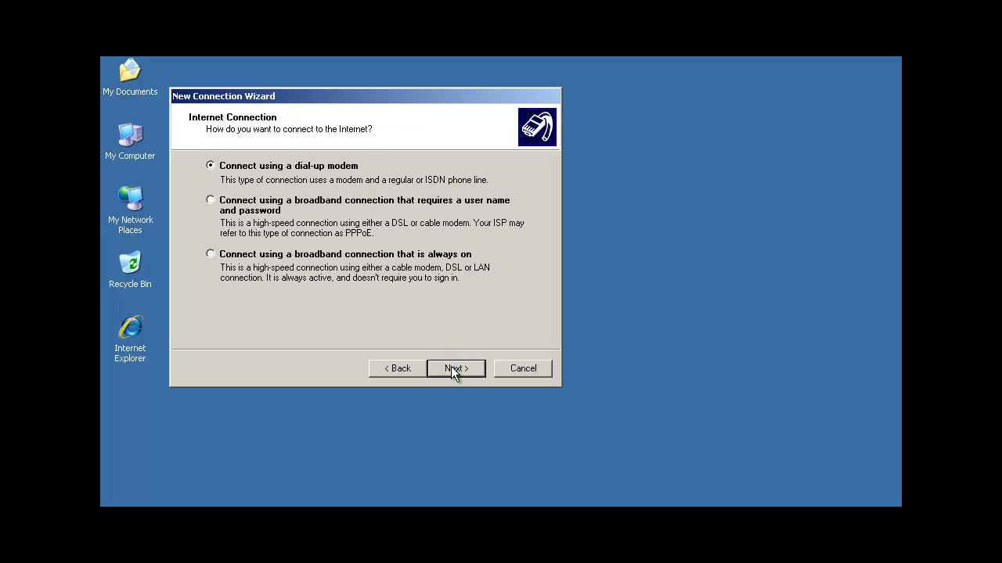
left_click(453, 368)
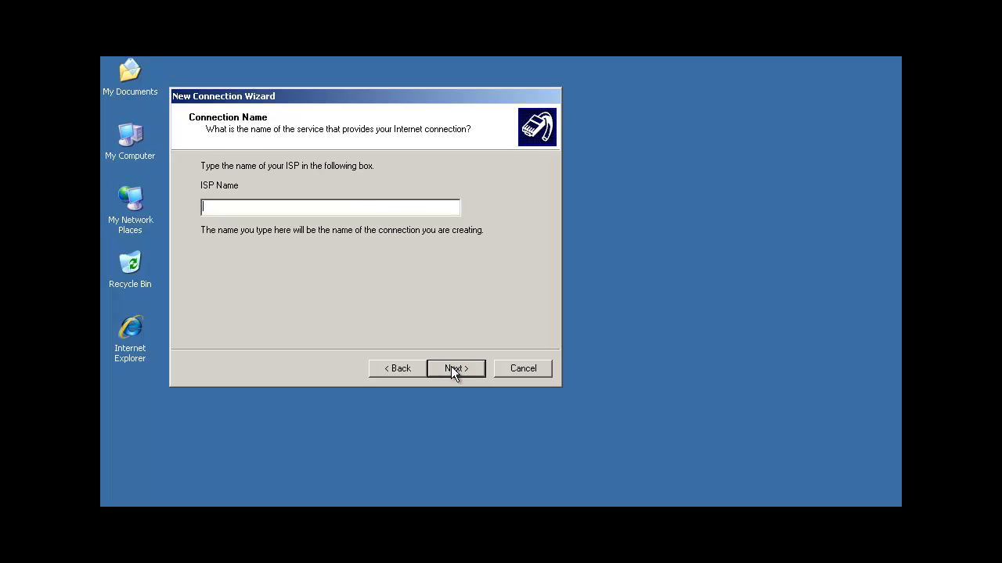
type("IP Office System")
Step: Enter the IP Office dial-in phone number for the connection
left_click(459, 370)
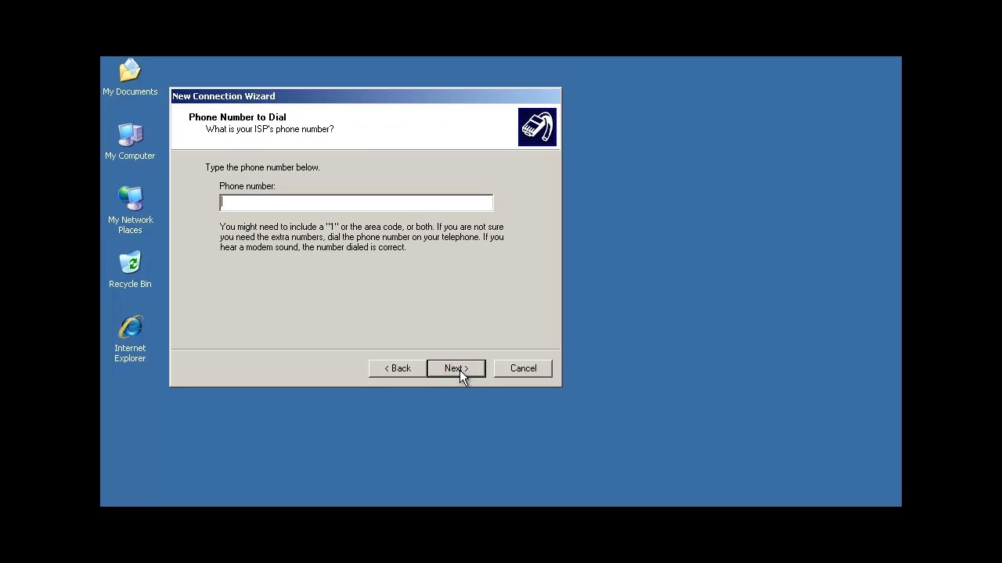
type("1555")
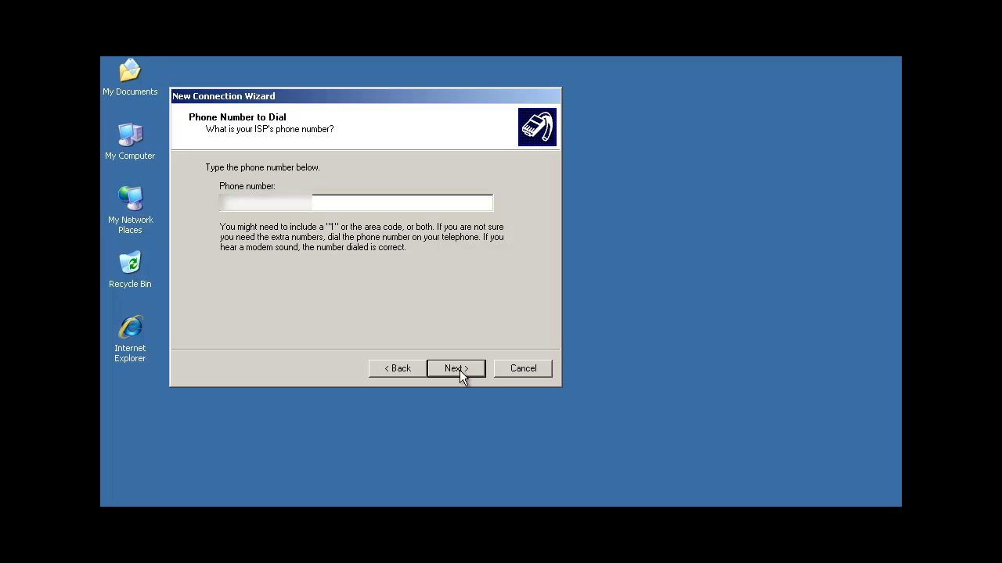
type("1234")
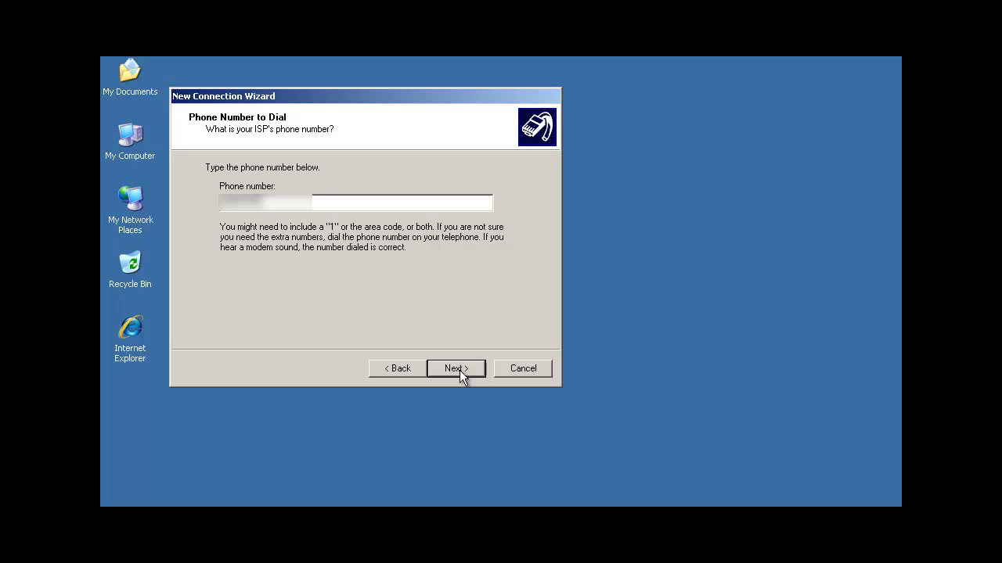
type("567")
left_click(467, 372)
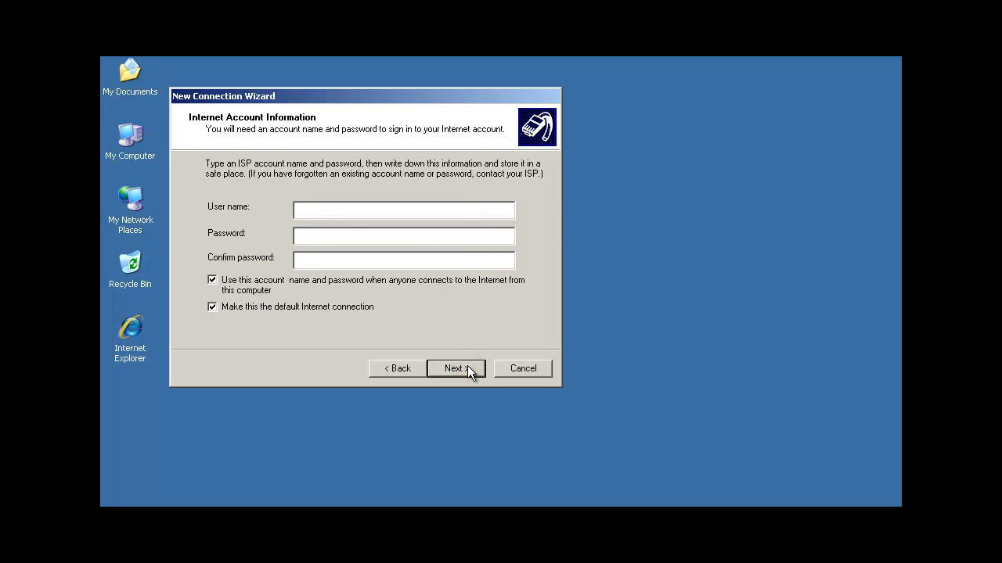
Step: Use account RemoteManager with its password, add a desktop shortcut, and finish the wizard
type("RemoteManager")
key("Tab")
type("******************")
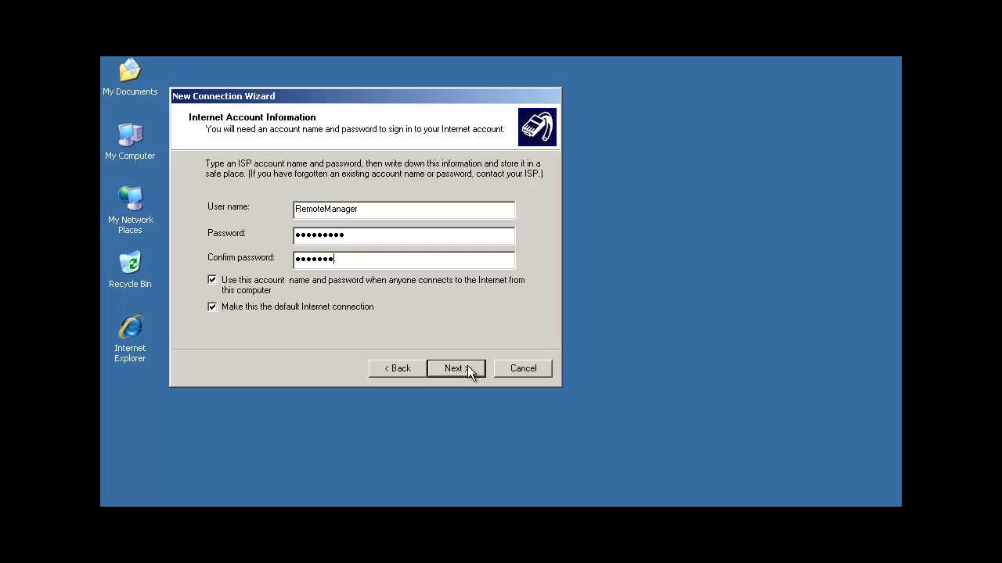
left_click(432, 362)
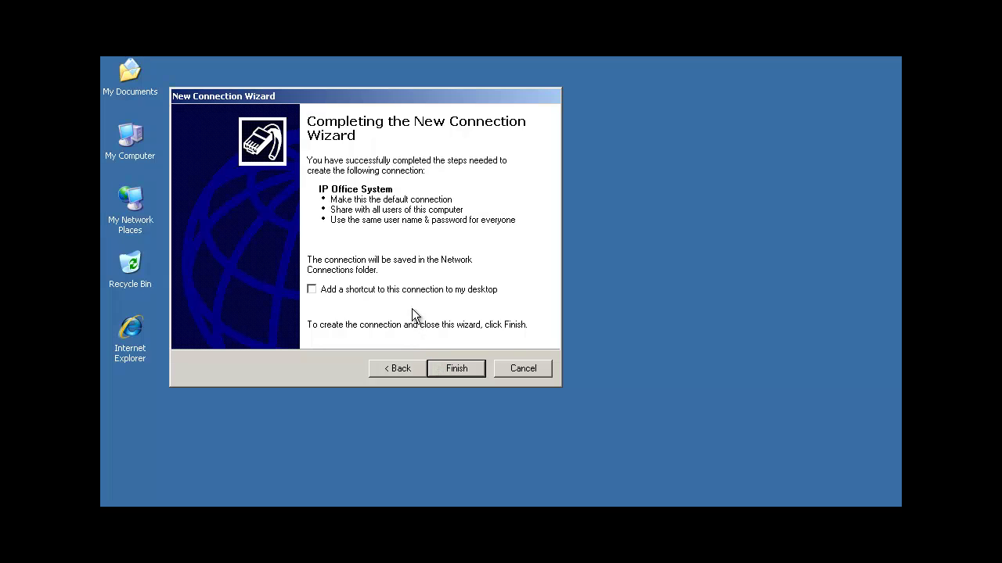
left_click(412, 290)
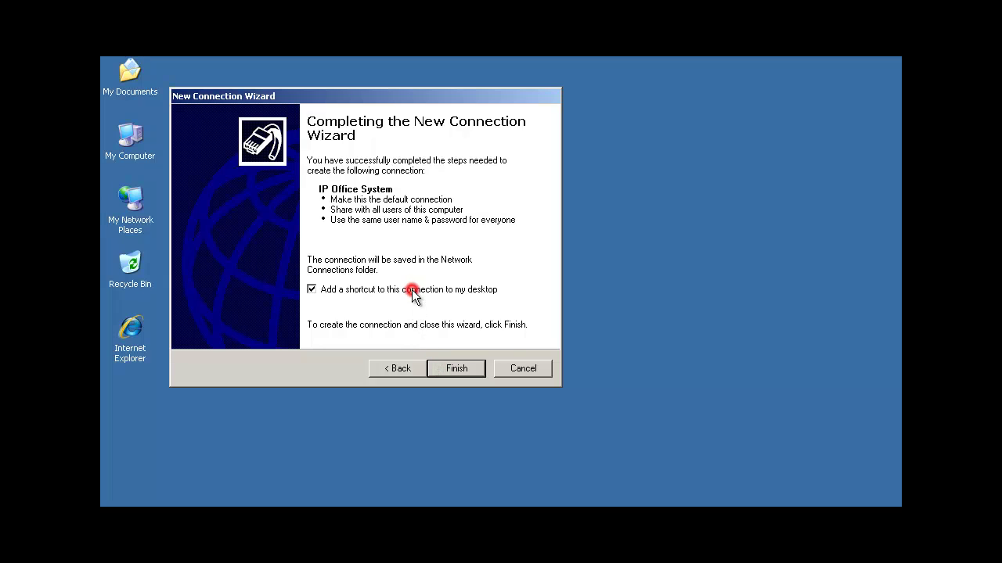
left_click(462, 366)
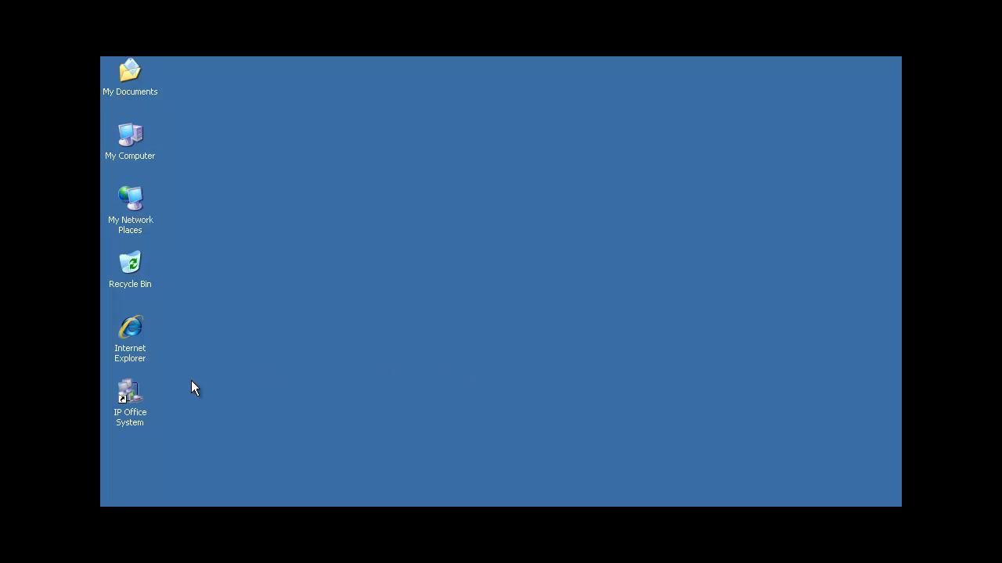
Step: Dial IP Office System from its desktop shortcut using the account password
double_click(125, 413)
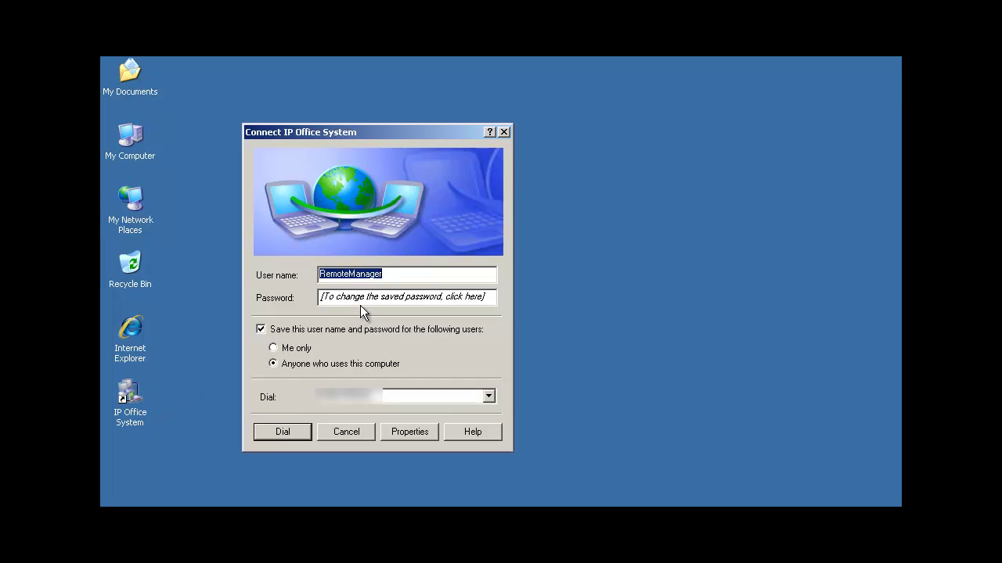
left_click(359, 298)
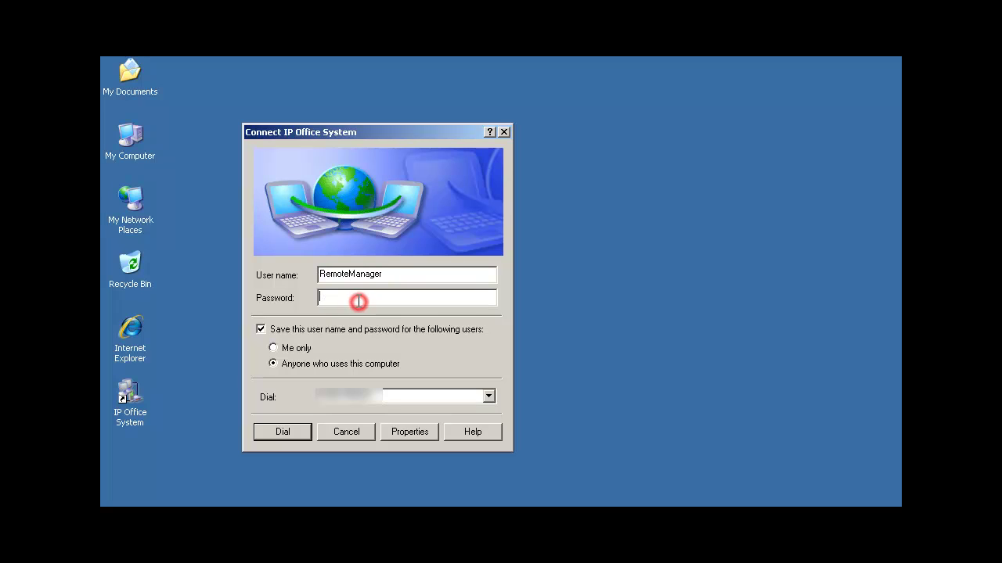
type("•••••••")
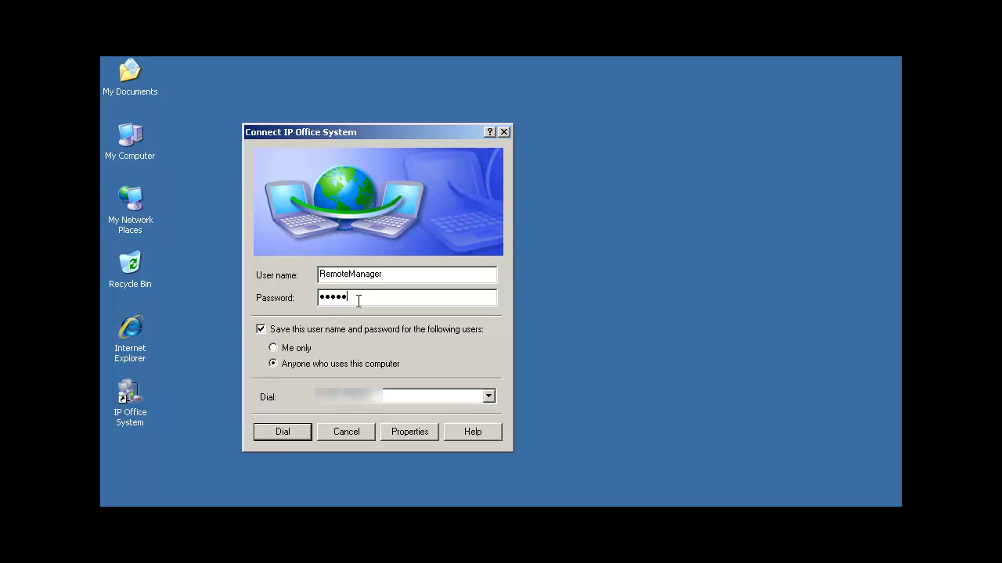
type("••")
left_click(286, 433)
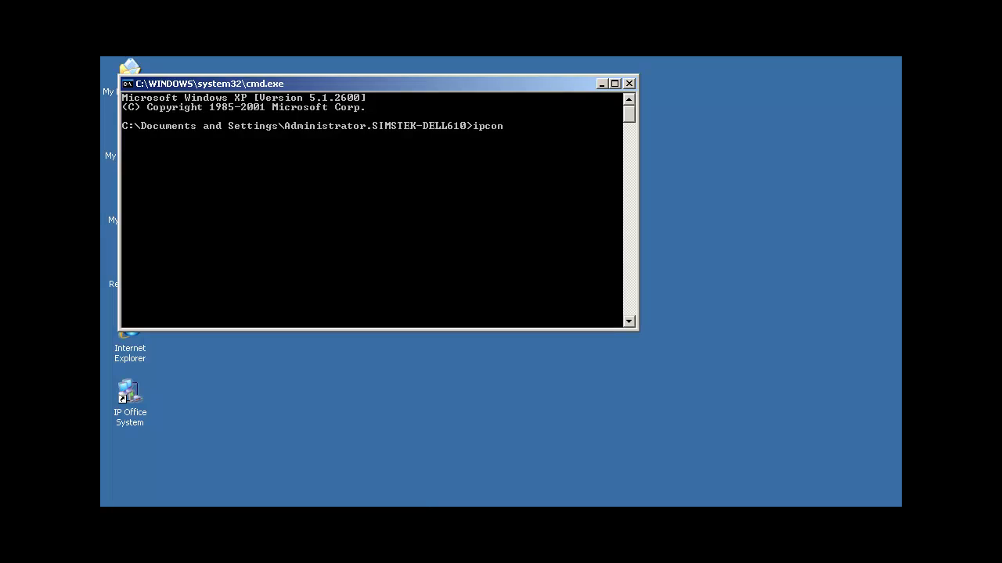
Step: Run ipconfig to see the dial-up connection's PPP address
type("fig")
key("Return")
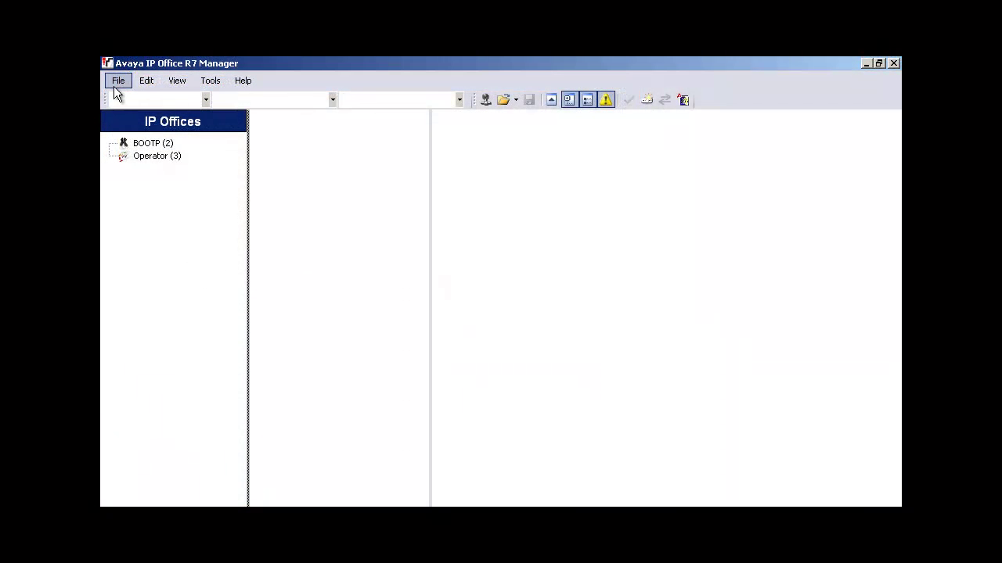
Step: Open the SIMSIP500V1 configuration over the dial-up link, logging in with the service user password
left_click(115, 82)
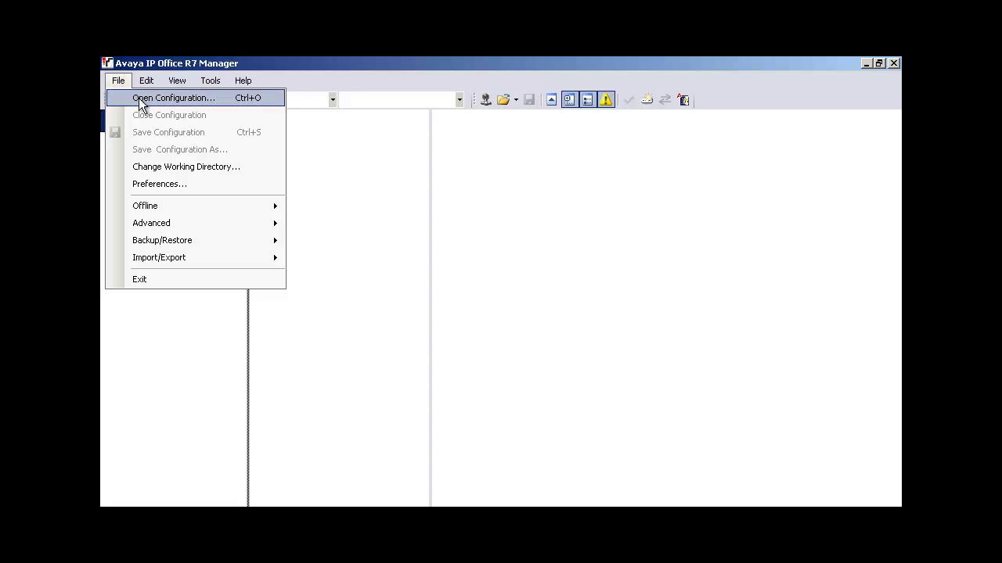
left_click(147, 102)
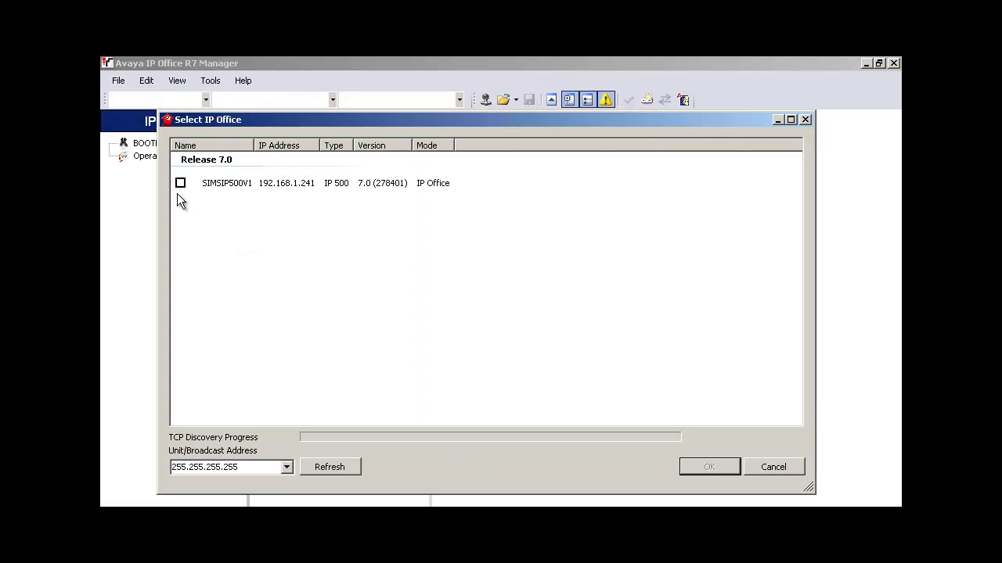
left_click(179, 186)
key("Return")
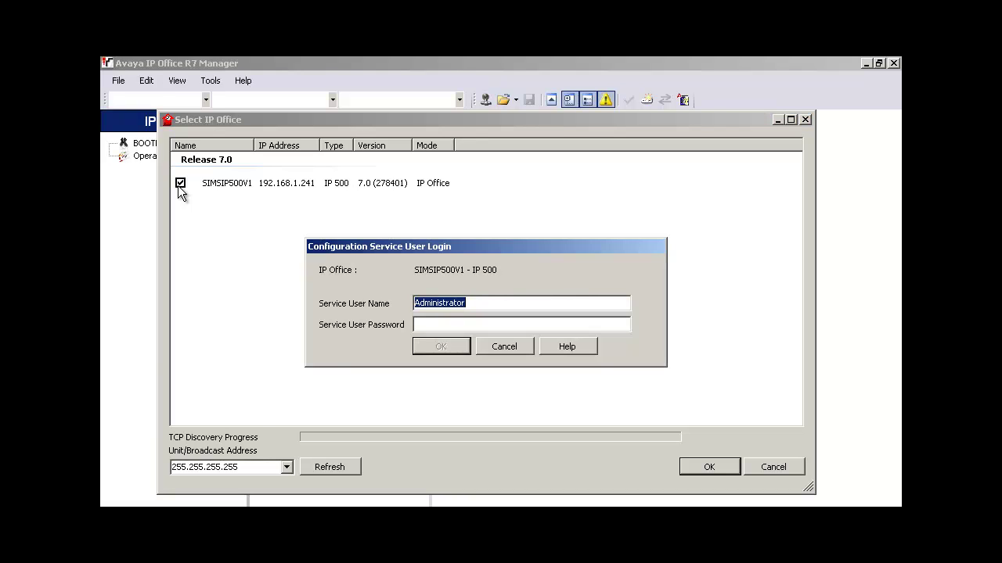
key("Tab")
type("Administrator")
key("Return")
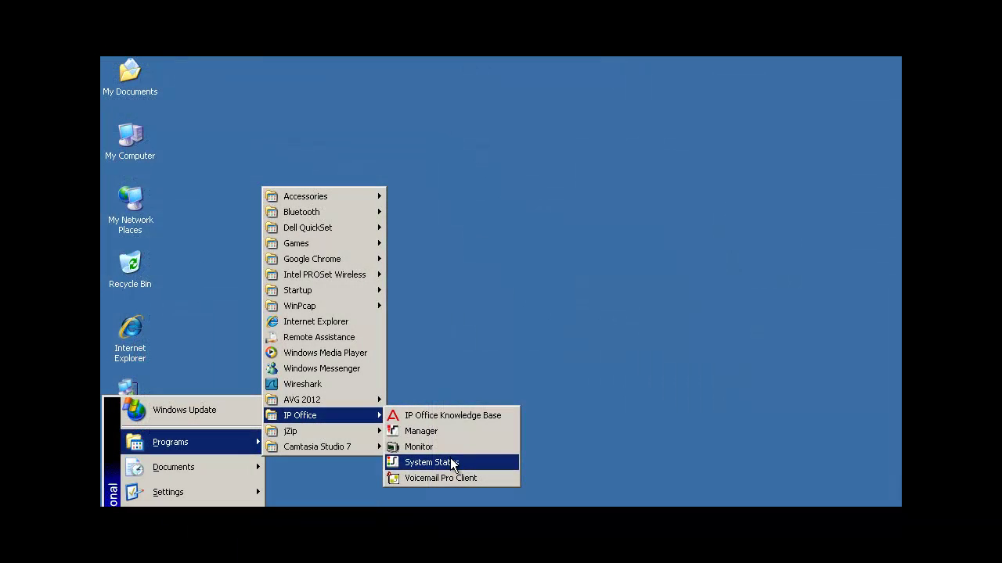
Step: Log System Status on to 192.168.1.241 with the pasted password and show the Extension Summary
left_click(451, 462)
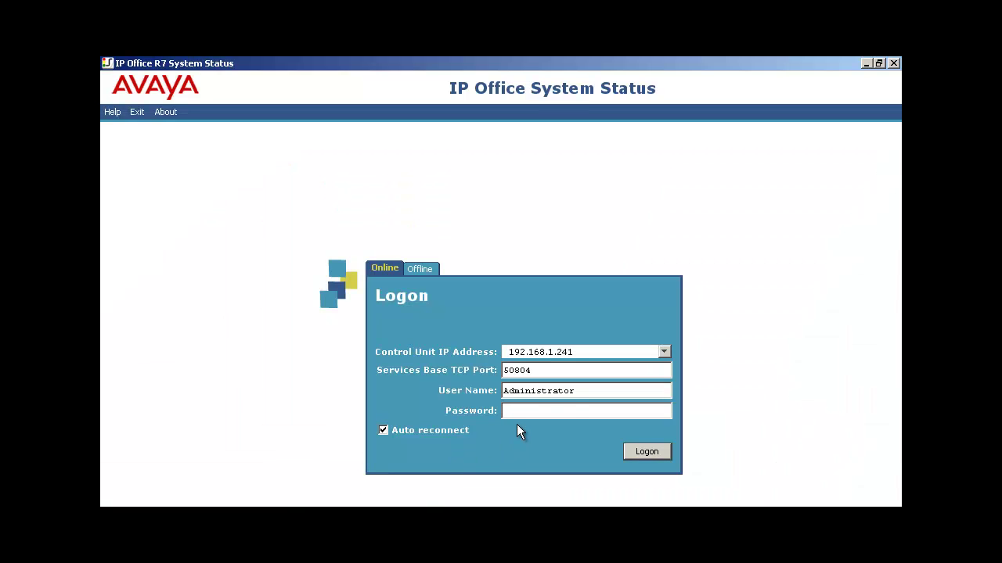
key("ctrl+v")
left_click(634, 454)
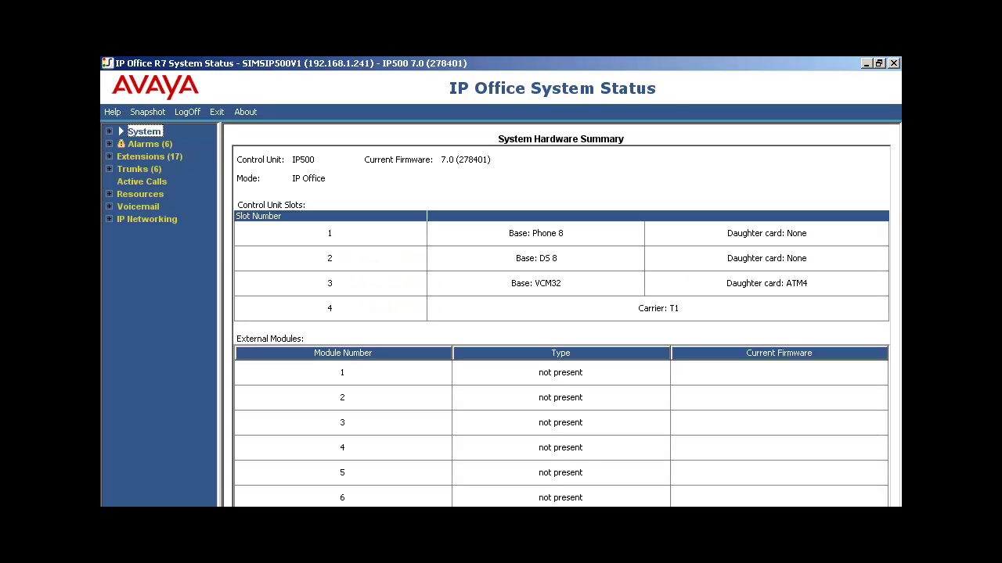
left_click(131, 158)
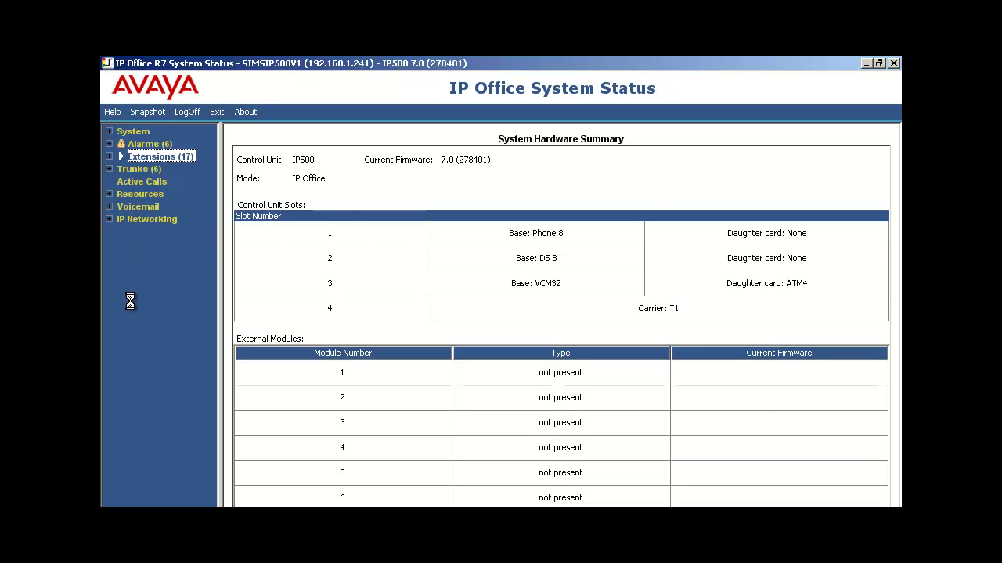